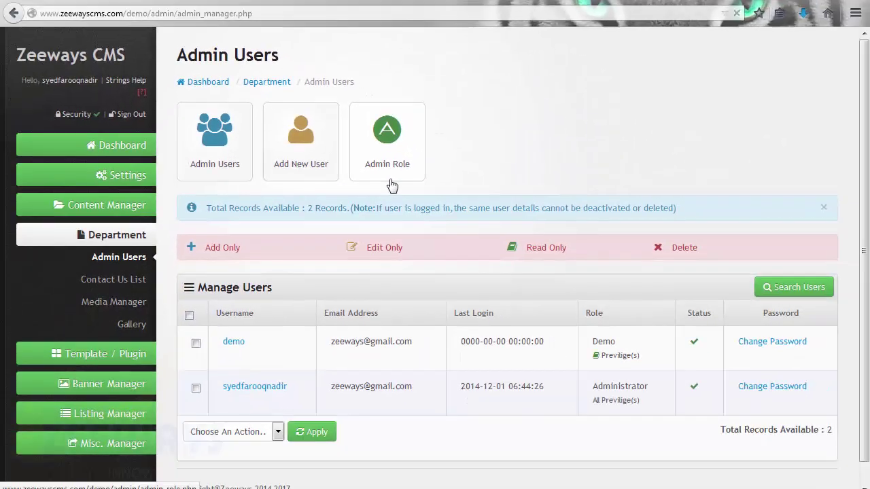
Go to the Admin Role list and start a new admin role, ready to enter its name
click(392, 184)
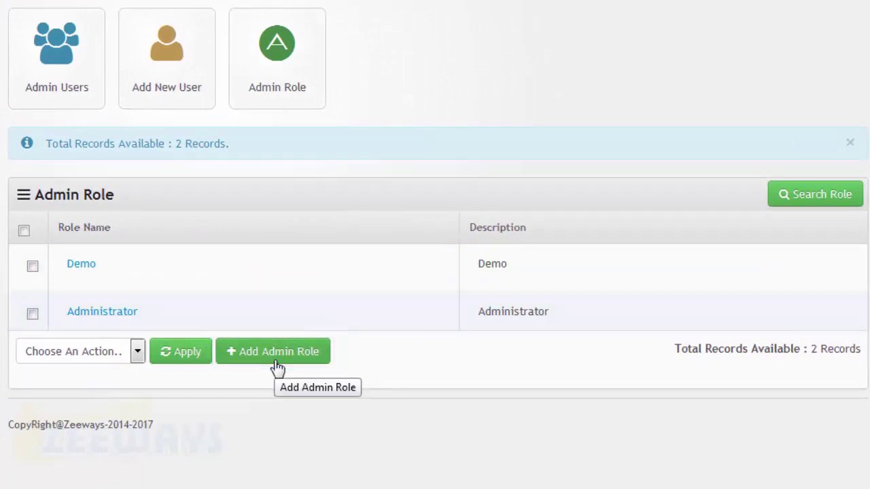
click(277, 360)
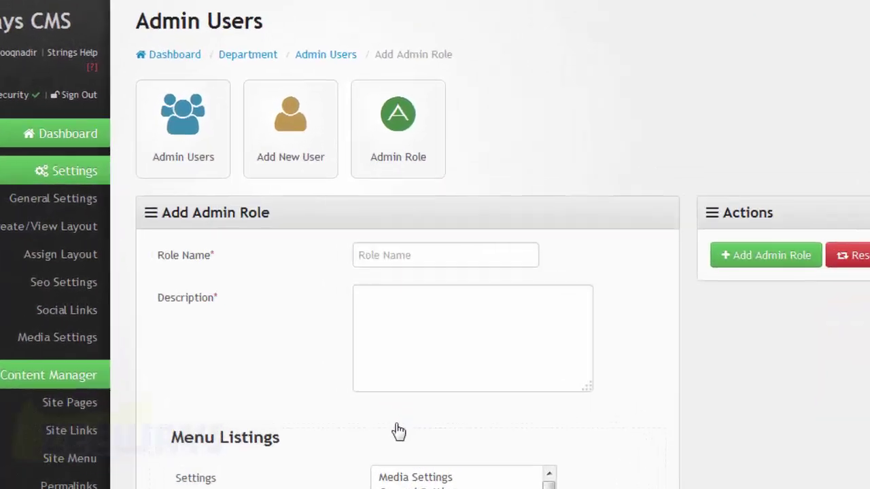
click(445, 255)
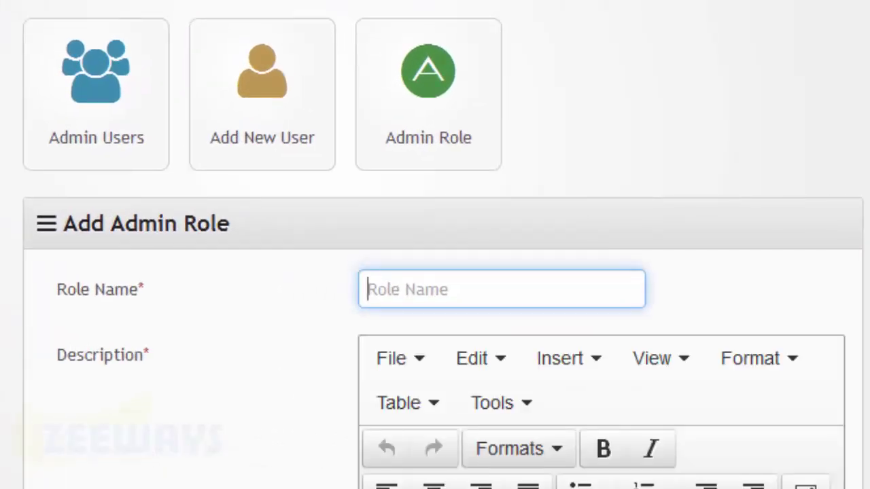
Name the role 'Zee Staff' and describe it as staff who edit everything, with no other privileges
text(Zee )
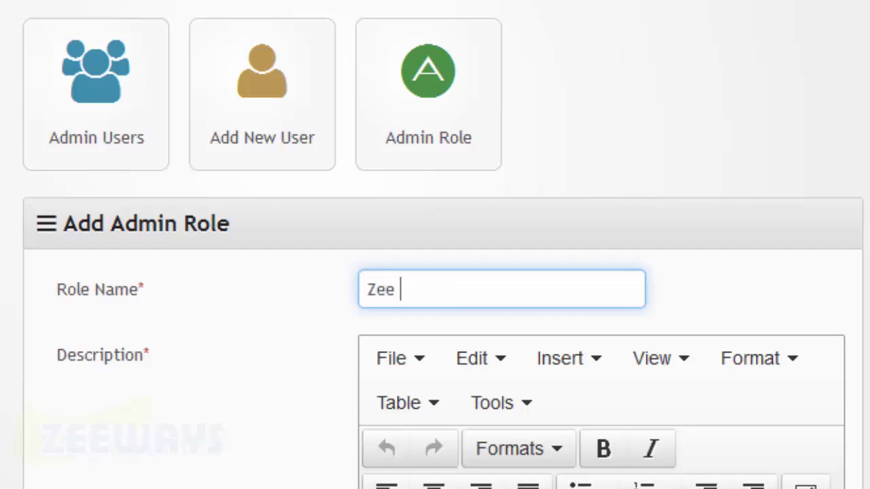
text(Staff)
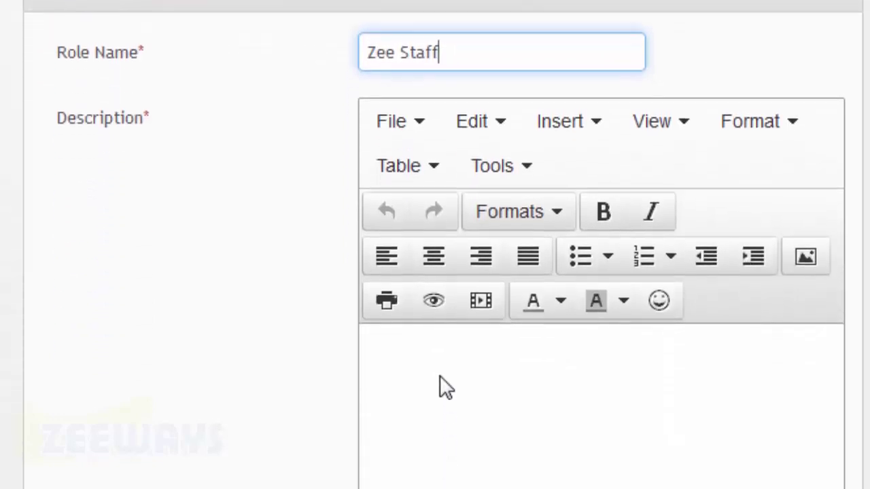
click(445, 388)
text(Zeeways)
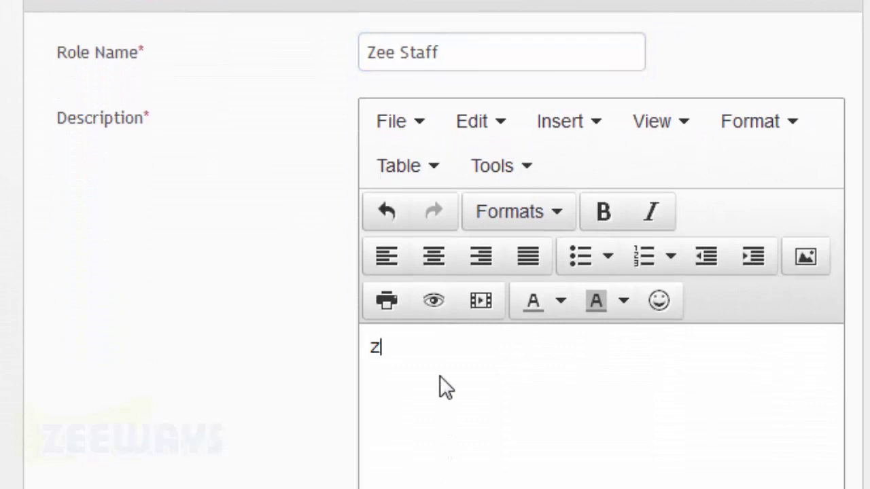
text( S)
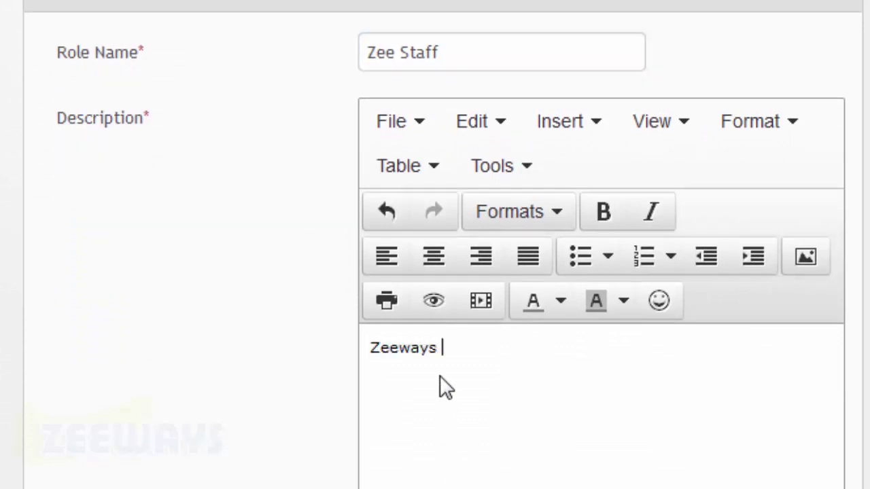
text(taff Can E)
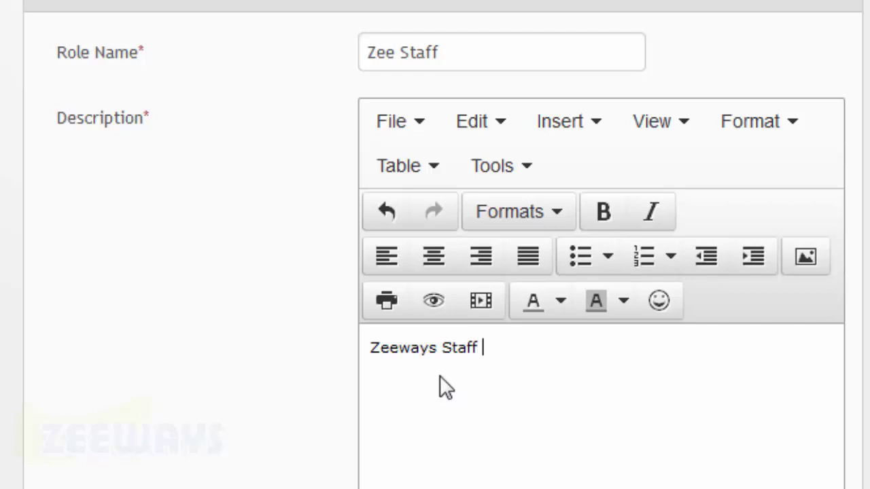
text(dit )
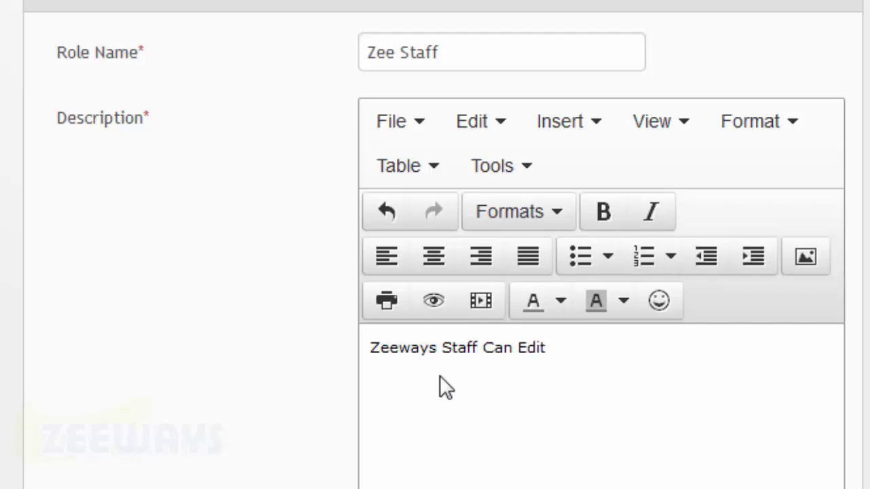
text(All The T)
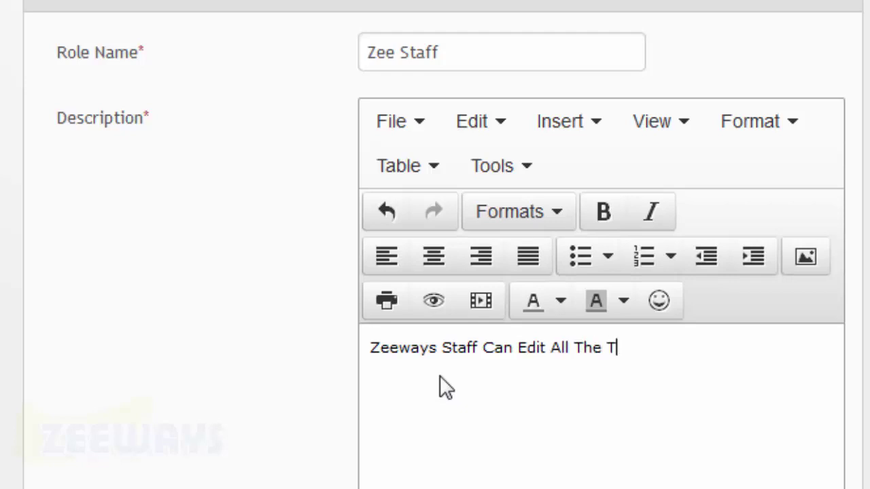
text(hings In Admin)
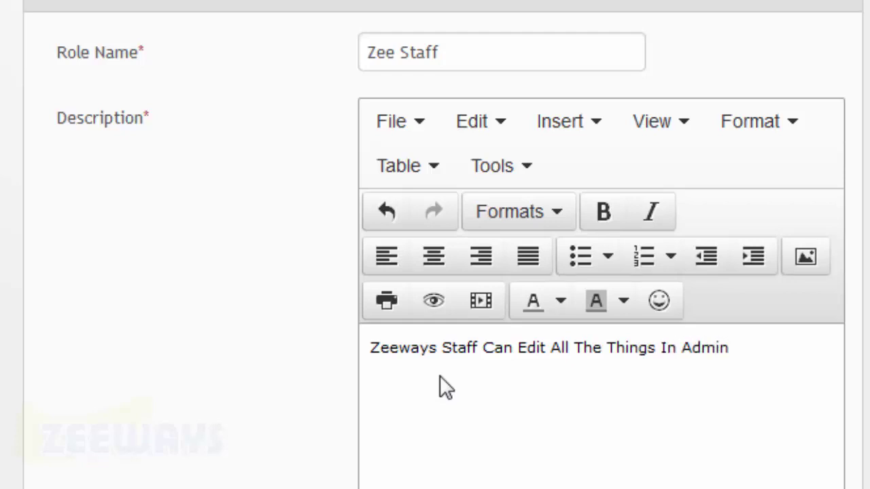
text( They Wont )
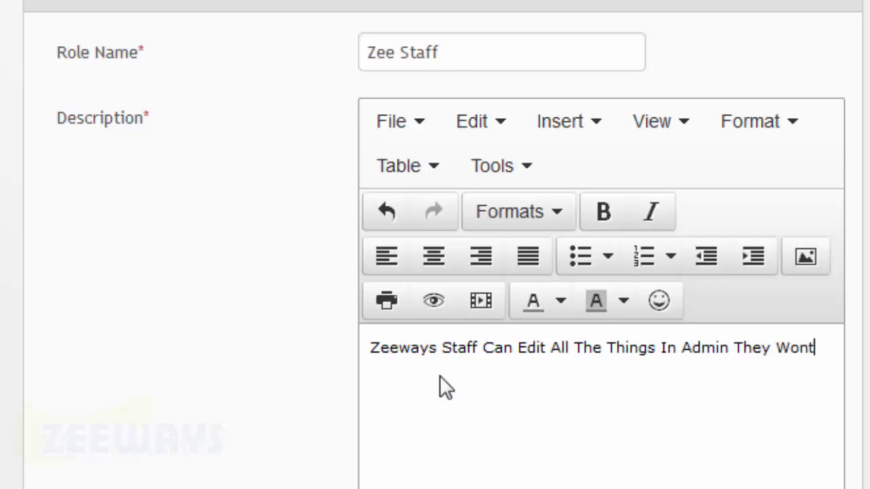
text(Be Having)
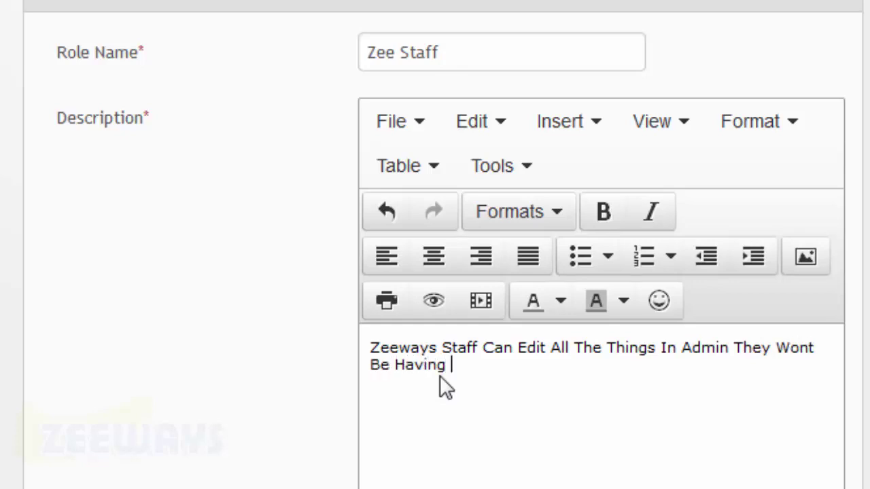
text( Any Othe)
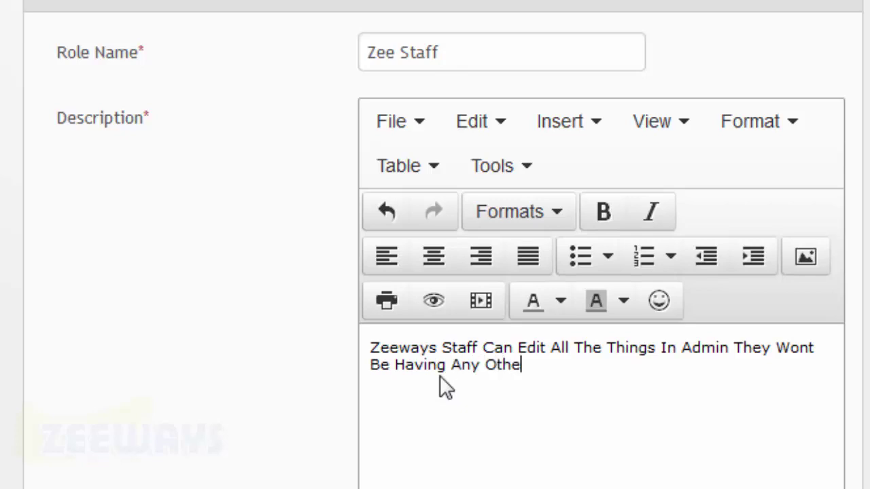
text(r Privila)
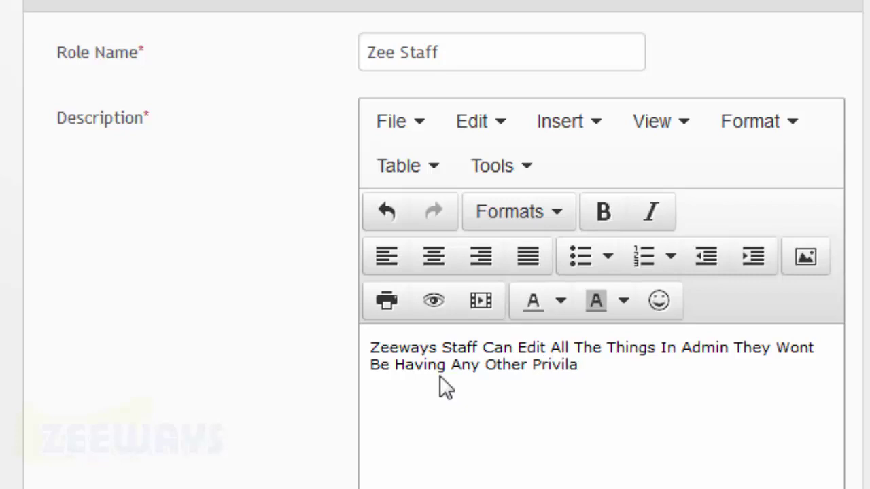
text(ges)
Give the Zee Staff role the Edit Only privilege and save the role
scroll(440, 375, down, 5)
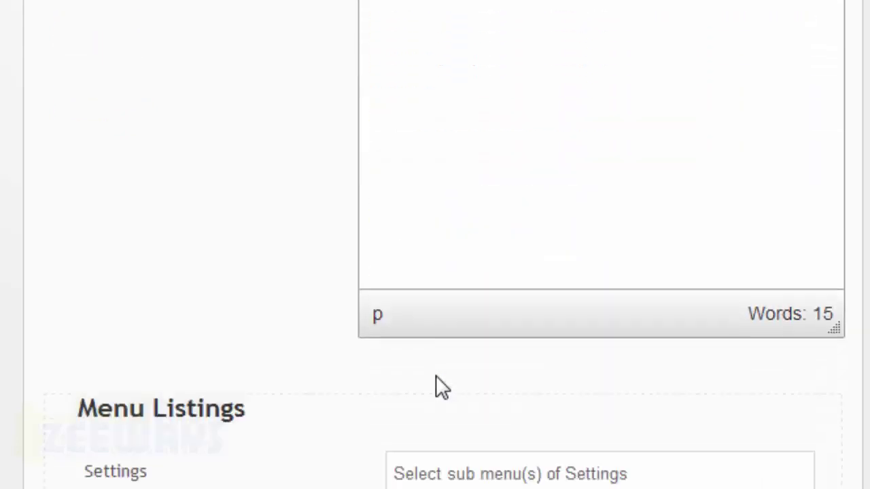
scroll(437, 376, down, 3)
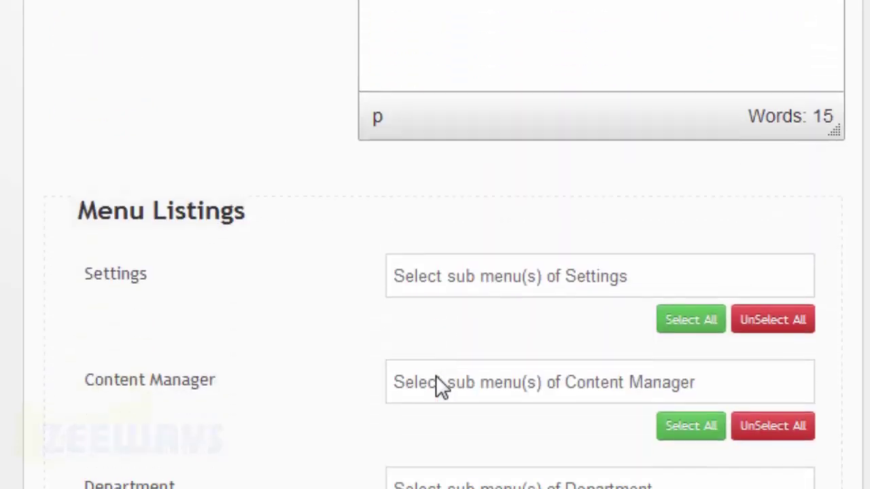
scroll(436, 375, down, 8)
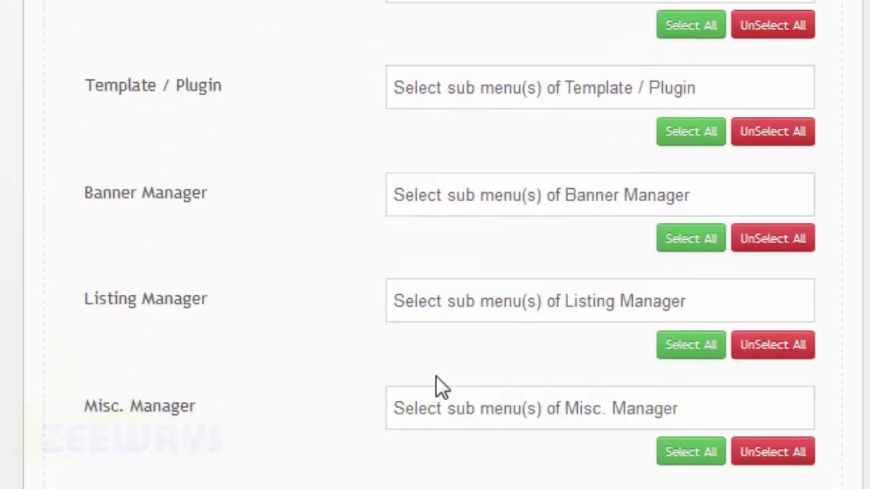
scroll(436, 375, down, 3)
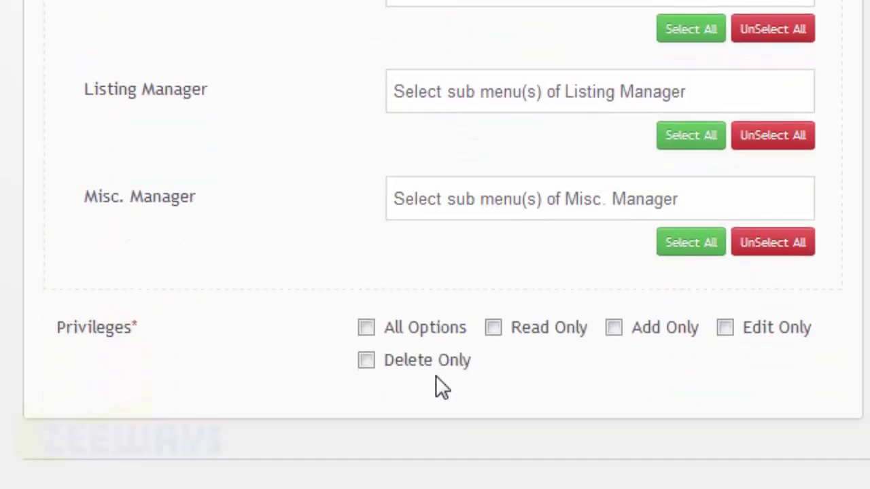
click(725, 329)
scroll(679, 367, down, 1)
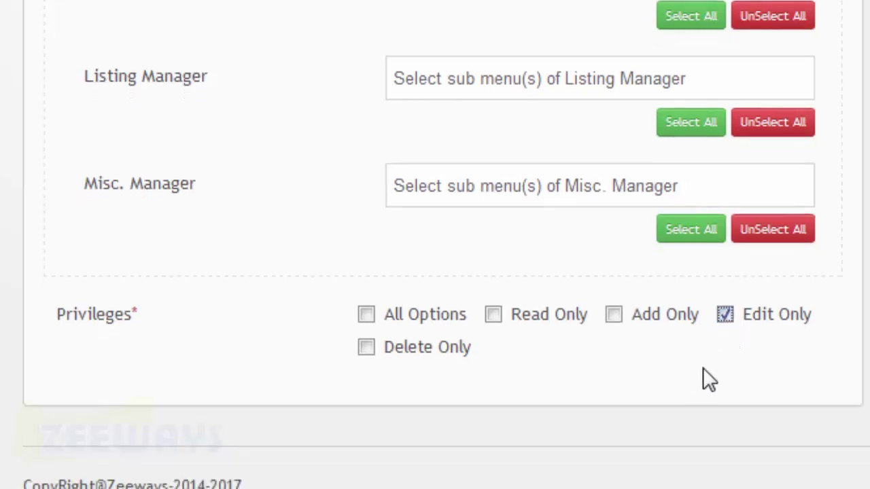
scroll(436, 245, up, 2)
scroll(436, 244, up, 10)
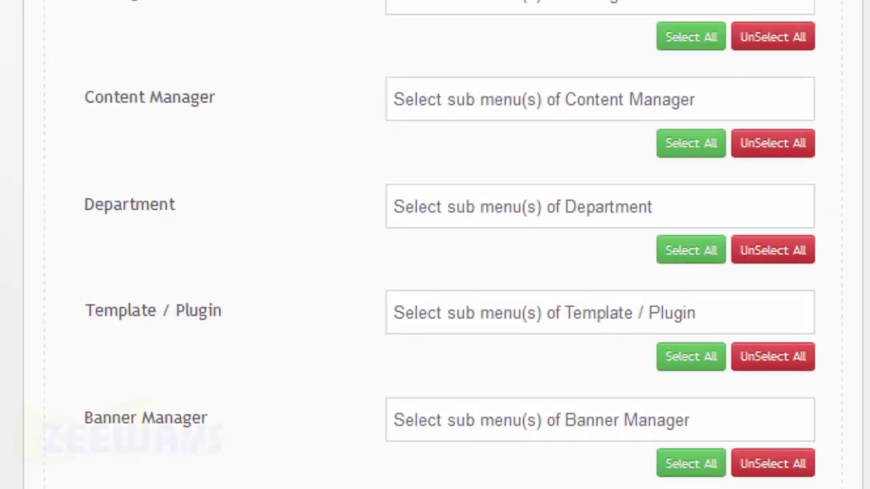
scroll(435, 245, up, 3)
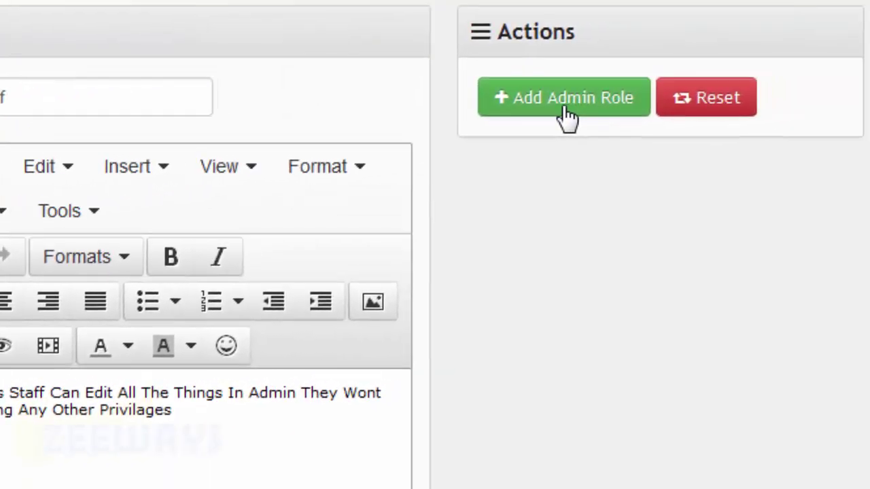
click(563, 108)
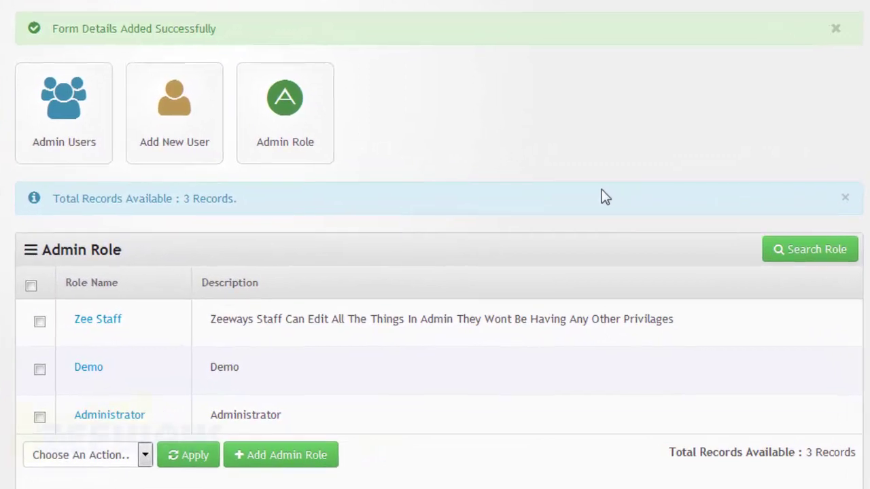
Start adding a new admin user from the Add New User tile
click(176, 165)
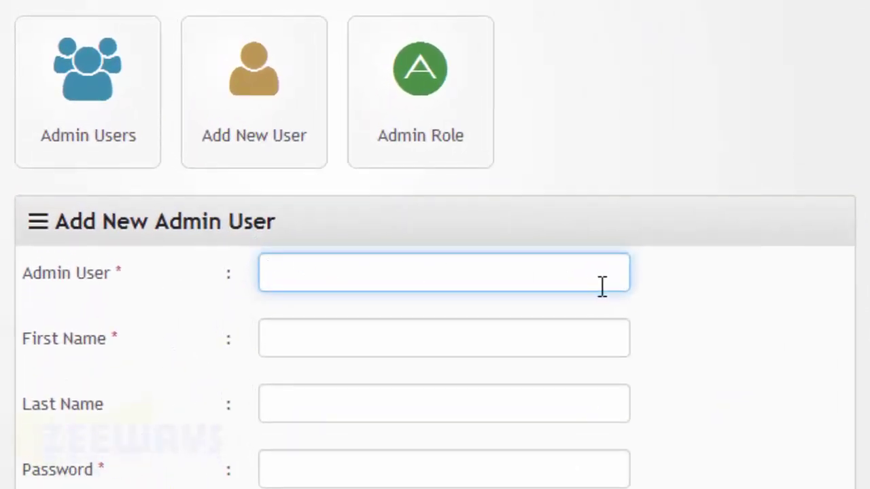
Enter admin user 'Zee Staff', first name Zeeways, last name Staff and the account password
text(Zee St)
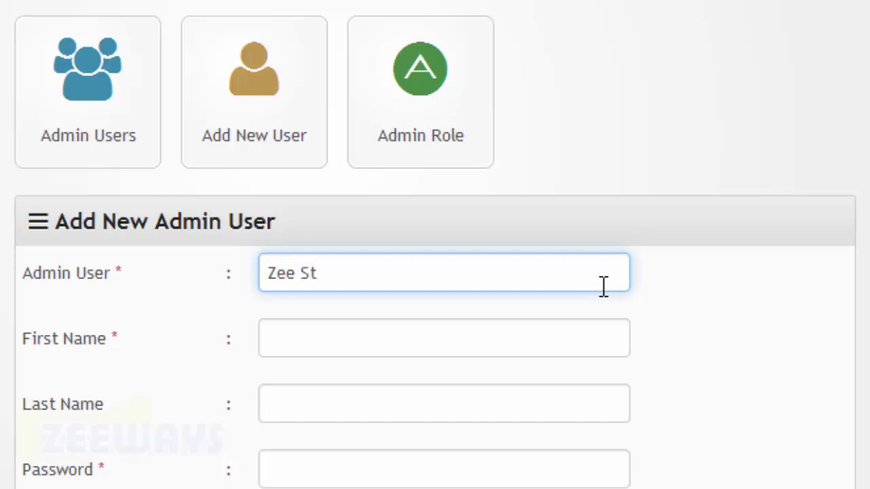
text(aff)
key(Tab)
text(Zeeways)
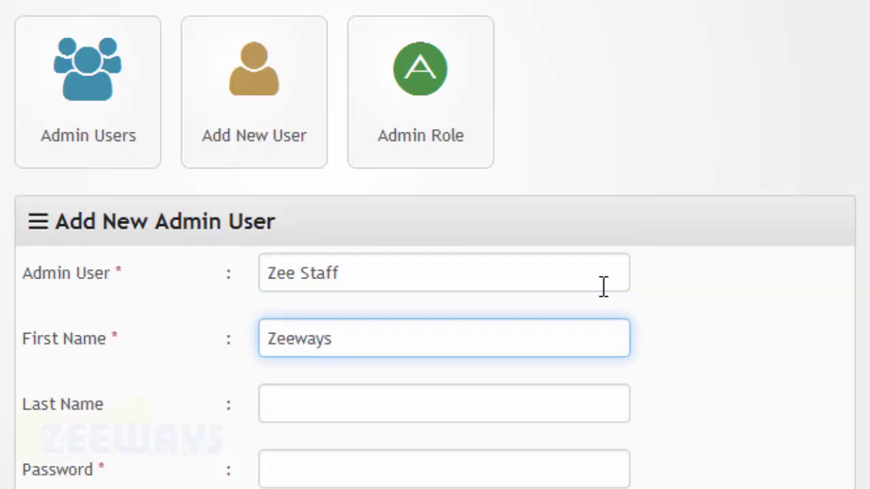
key(Tab)
text(Staff)
scroll(604, 286, down, 1)
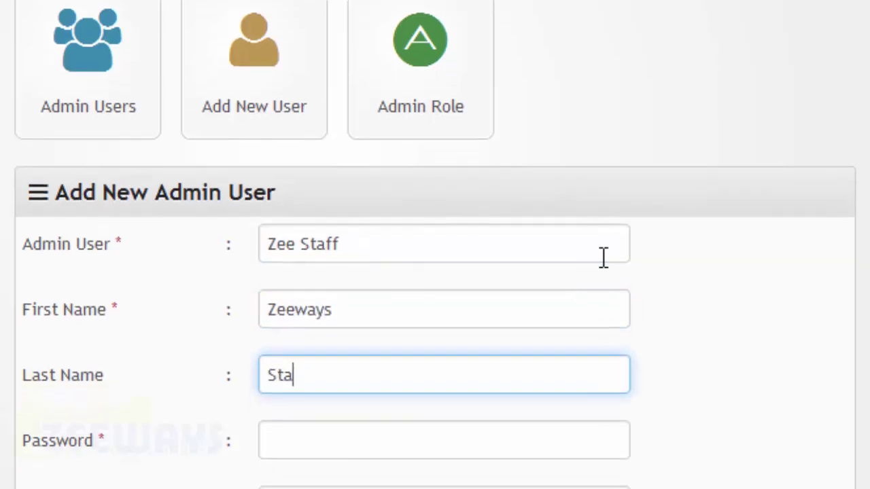
key(Tab)
text(123456)
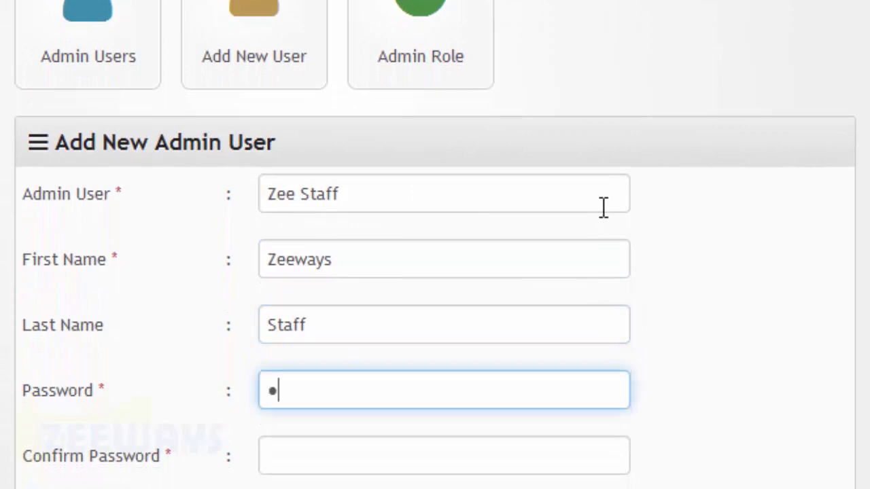
text(7)
key(Tab)
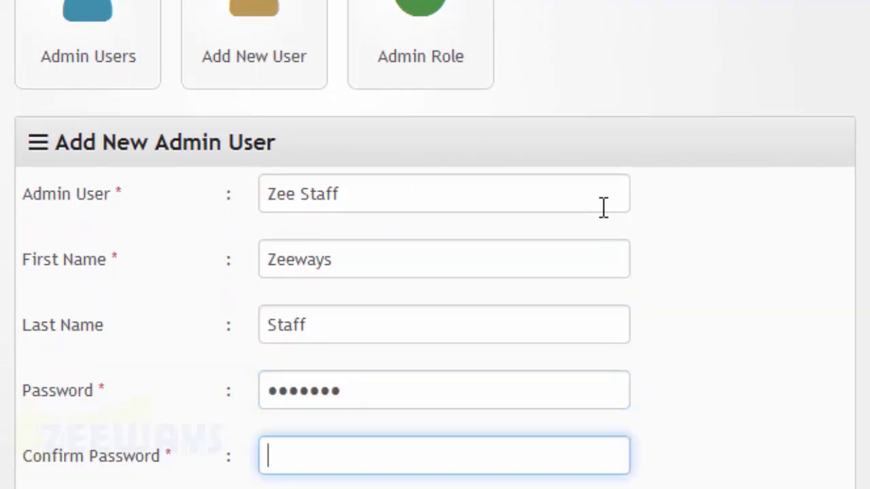
text(1234567)
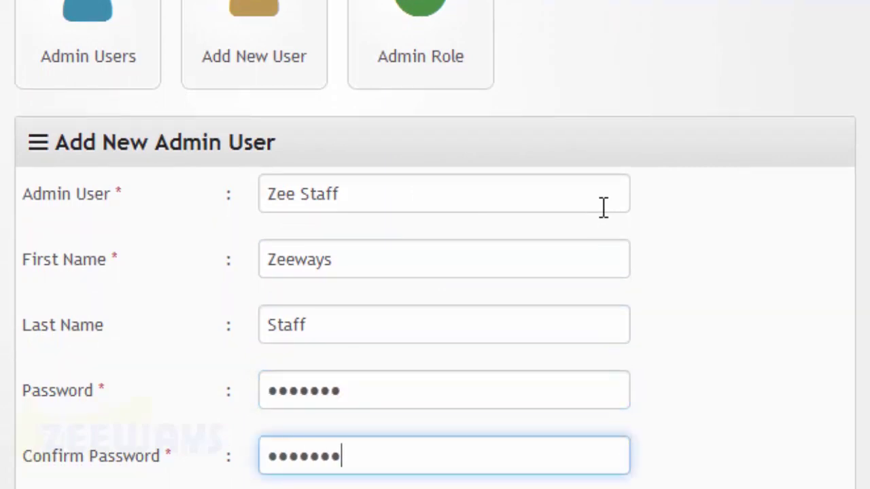
Fill in the user's e-mail, mobile country code and number, and assign the Zee Staff role
scroll(604, 207, down, 3)
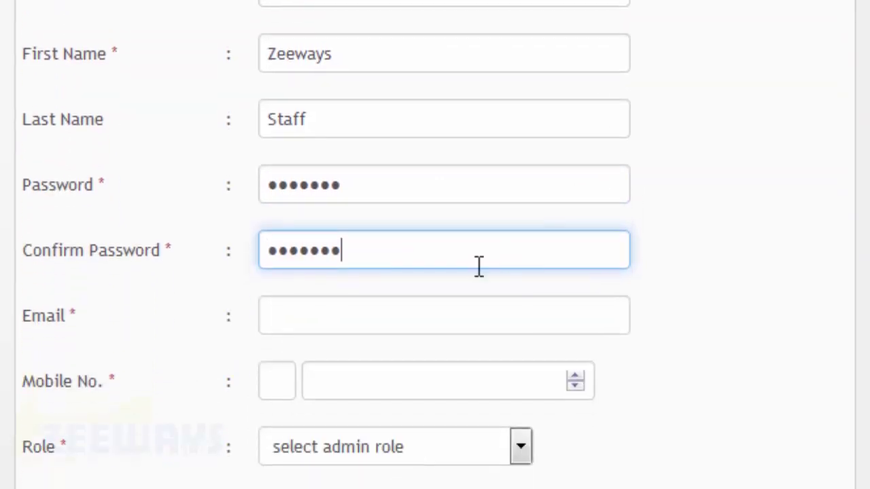
click(443, 305)
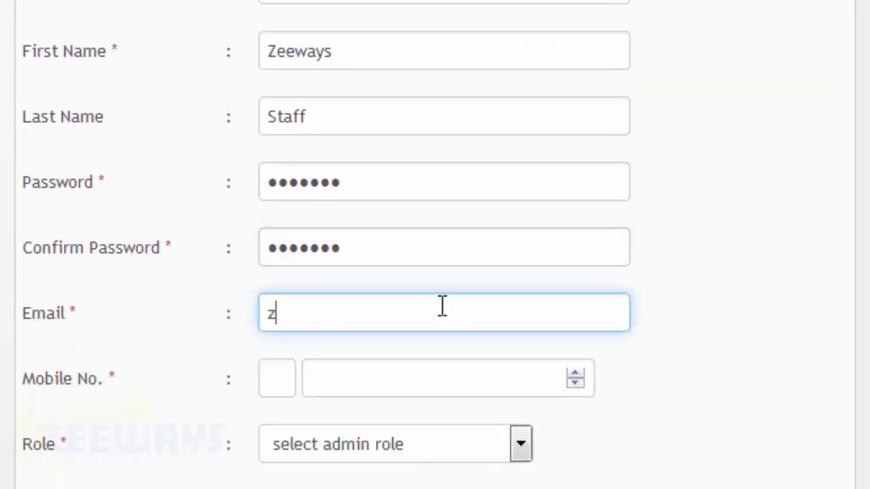
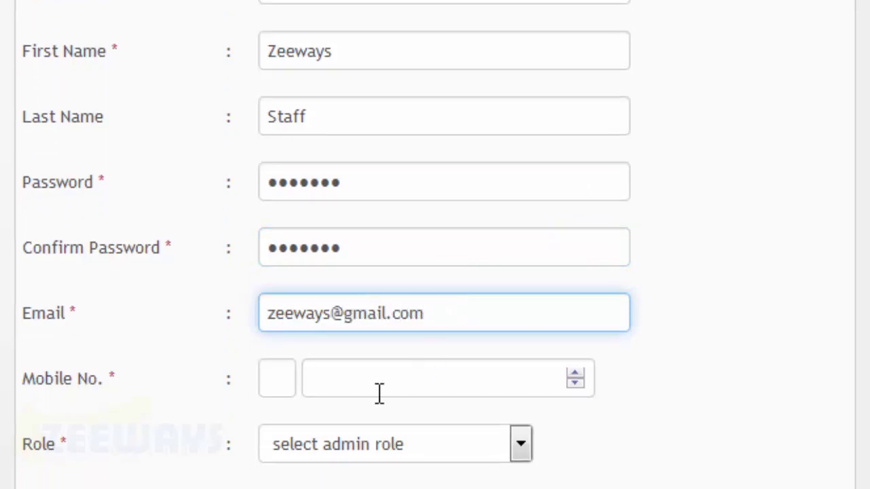
click(290, 396)
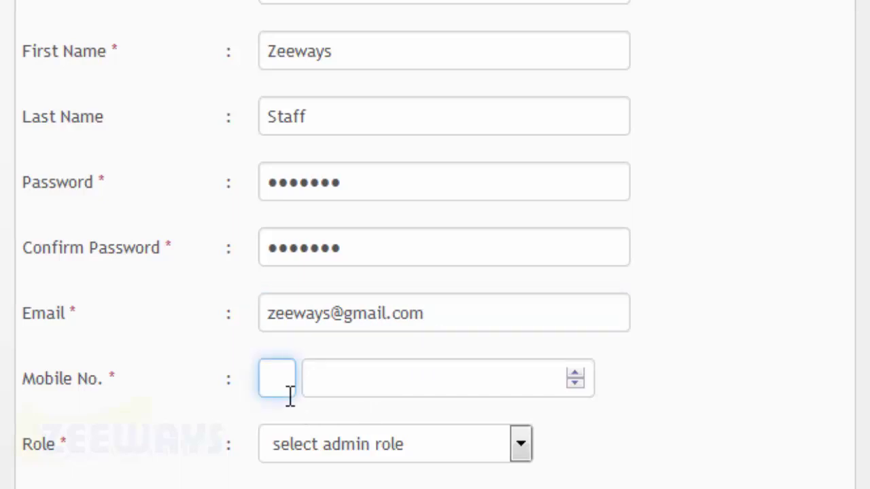
text(91)
key(Tab)
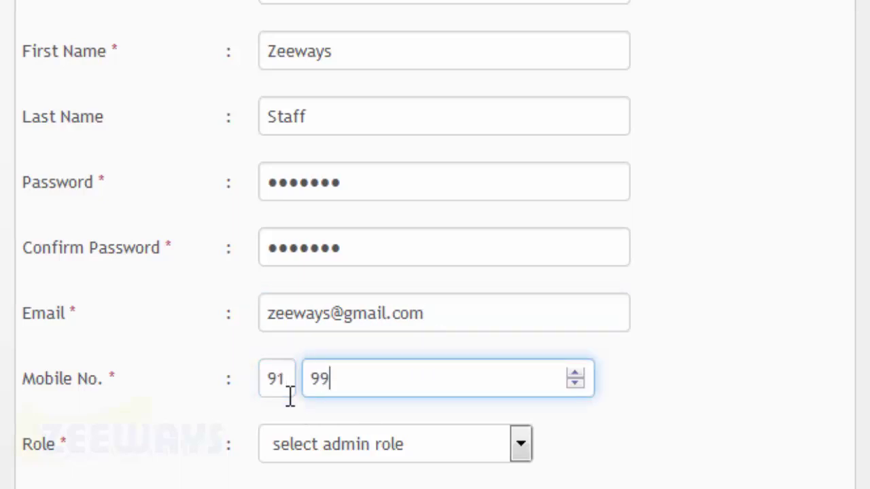
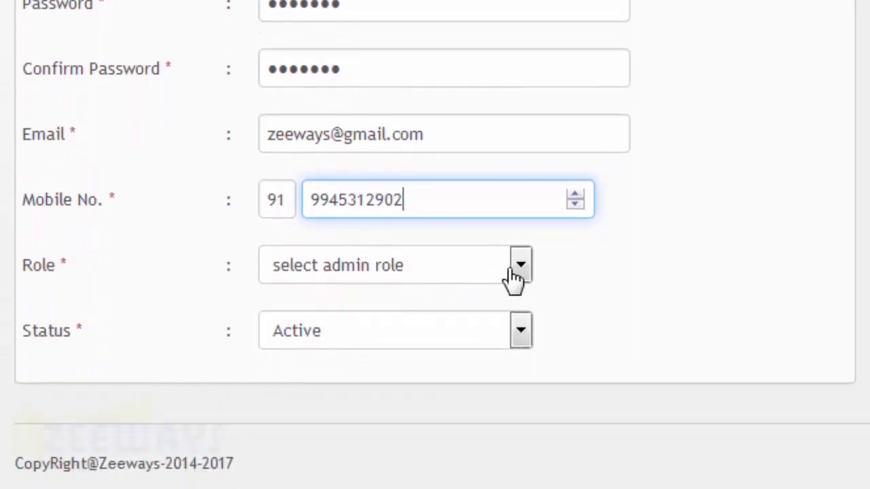
click(514, 275)
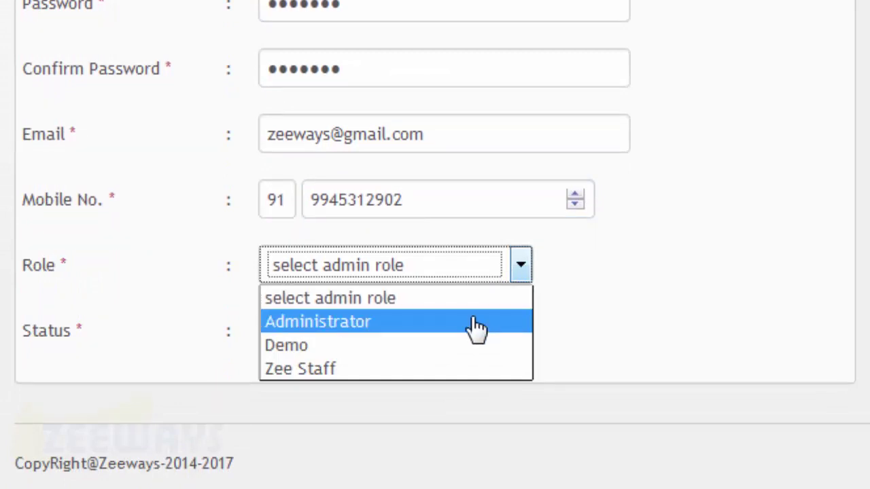
click(462, 373)
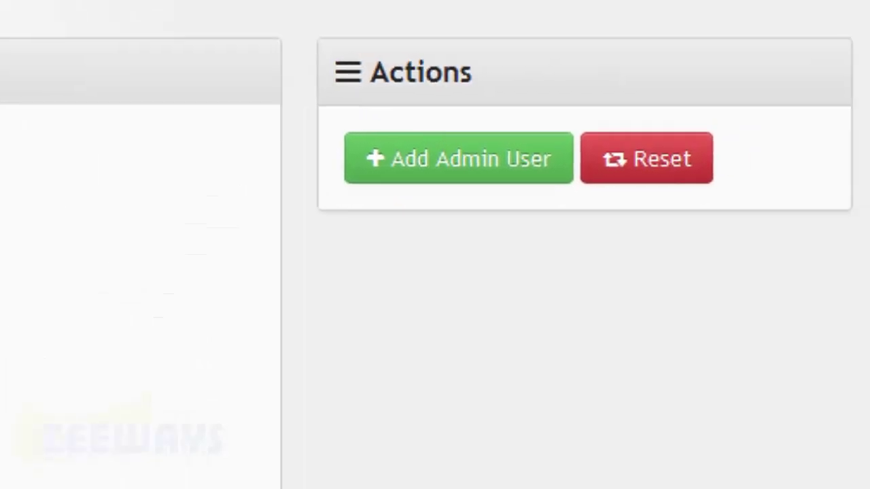
Save the Zee Staff admin user and bring up its Change Password form from the list
click(459, 182)
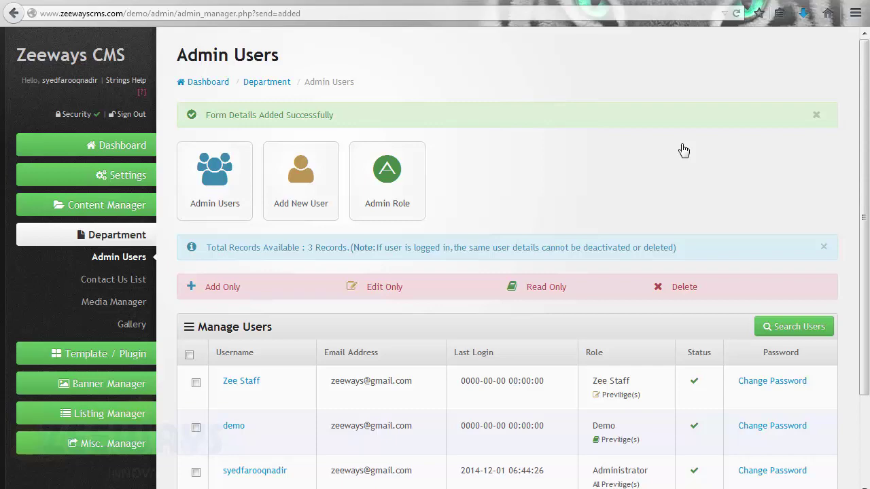
scroll(688, 153, down, 2)
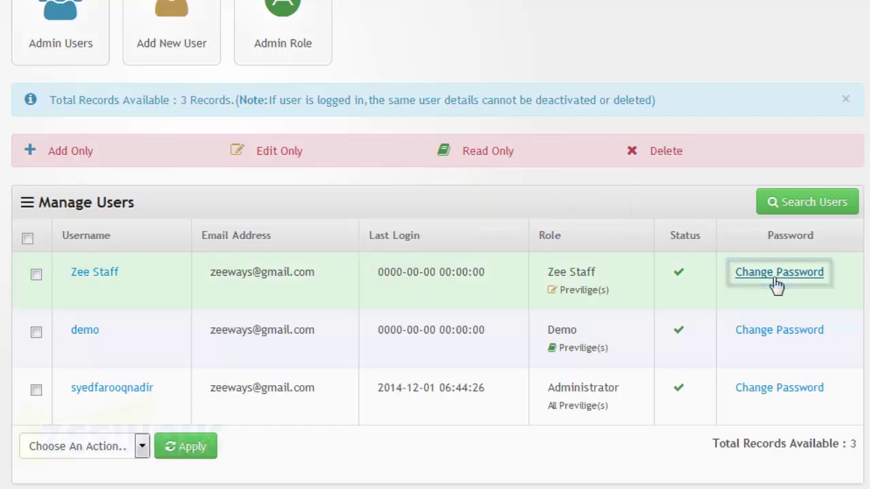
click(776, 278)
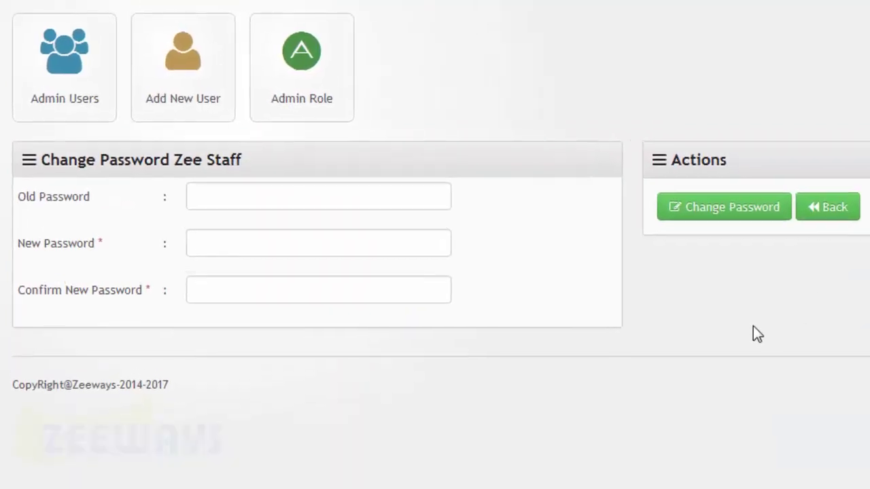
Change Zee Staff's password: enter the old password, then the new one twice, and save
click(442, 199)
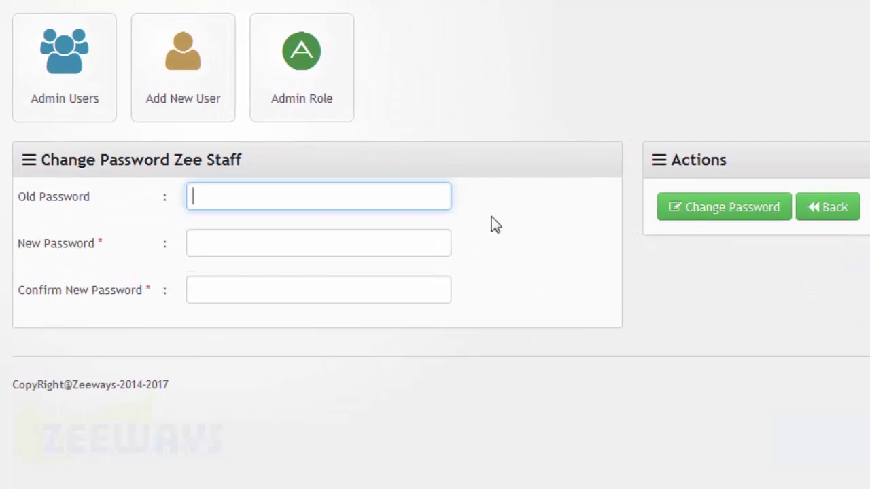
text(*******)
click(488, 226)
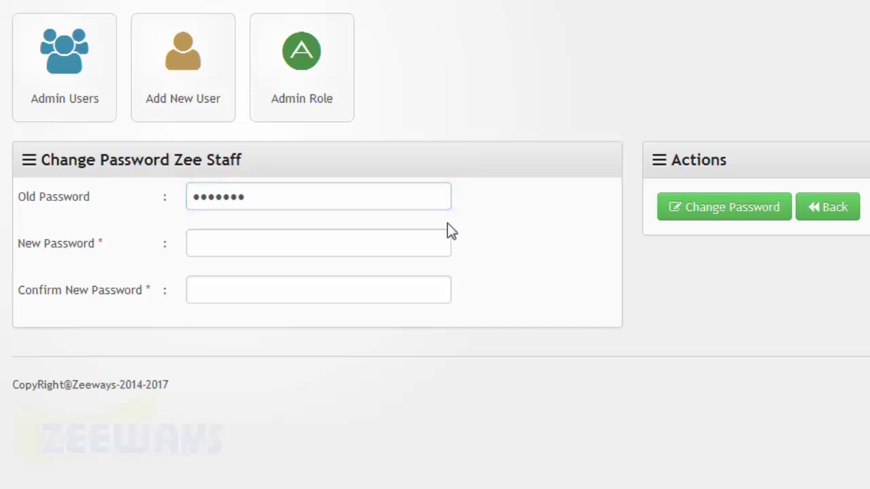
click(432, 238)
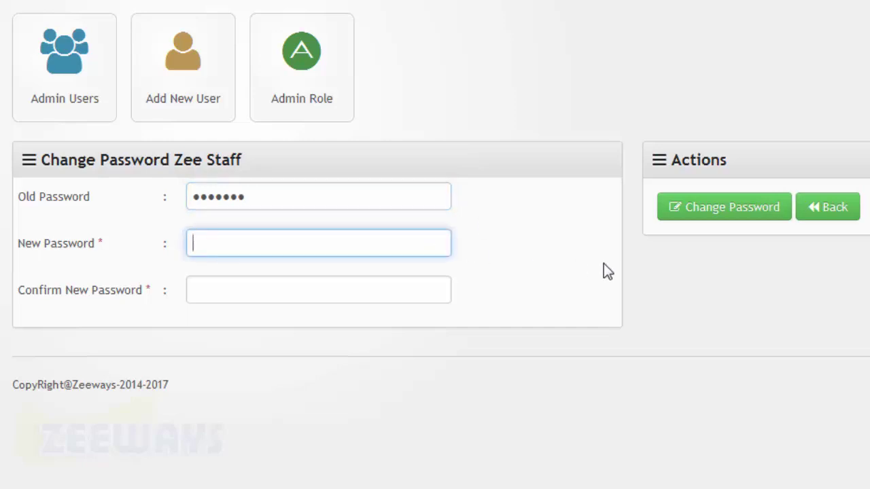
text(********)
key(Tab)
text(******)
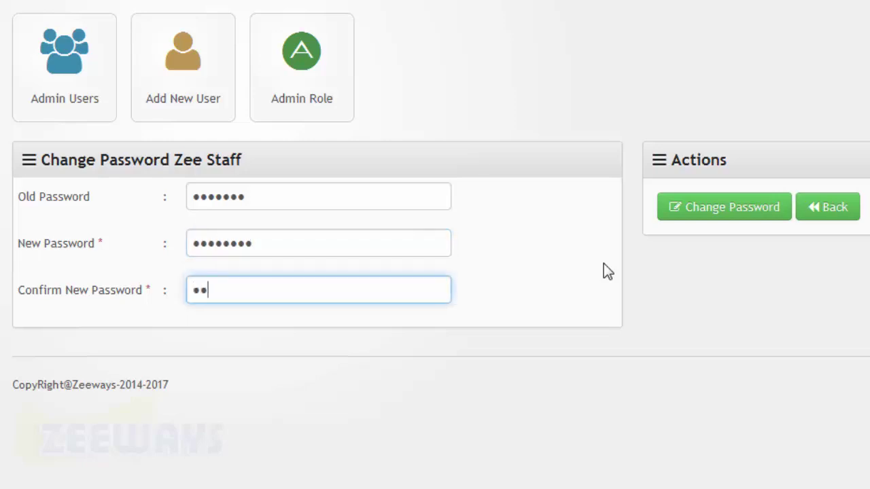
text(**)
click(726, 223)
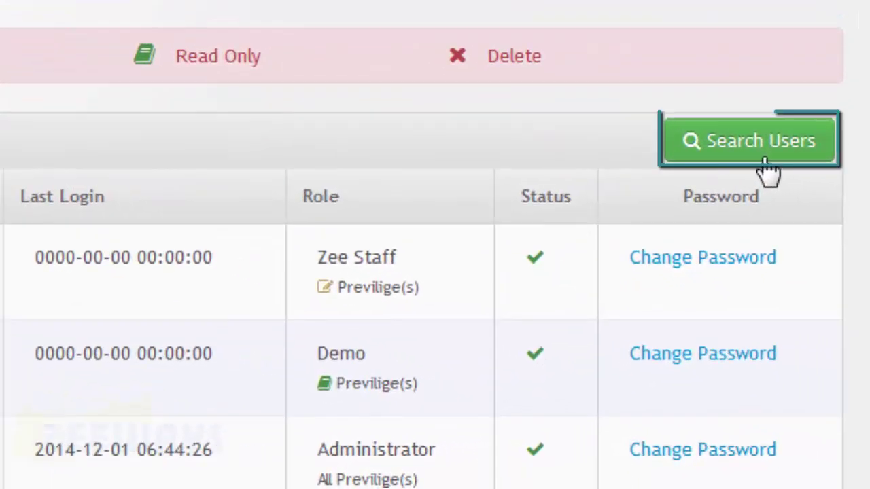
Search for Active users with username 'Zee Staff' and the user's e-mail address
click(764, 157)
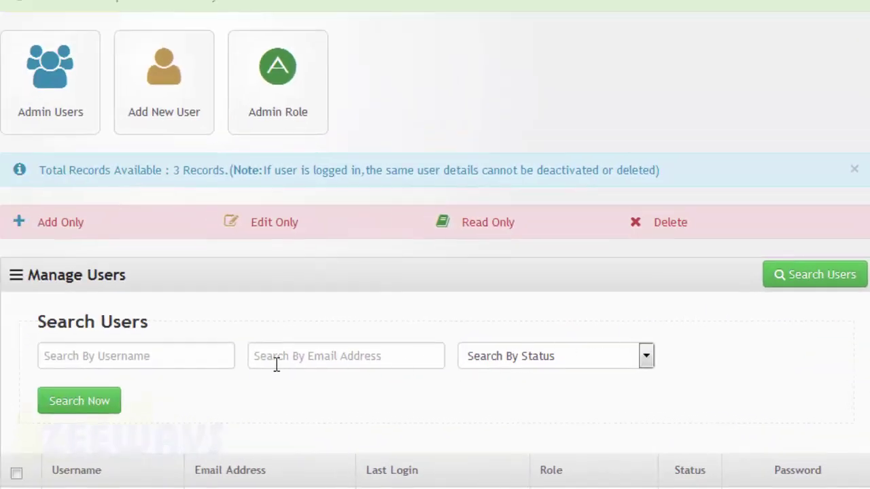
click(231, 356)
scroll(251, 350, down, 1)
text(Zee)
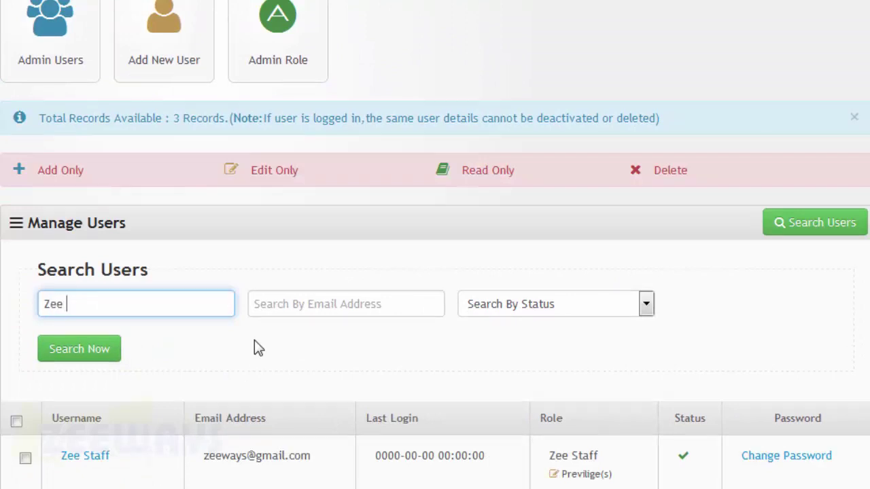
text( Staff)
click(519, 310)
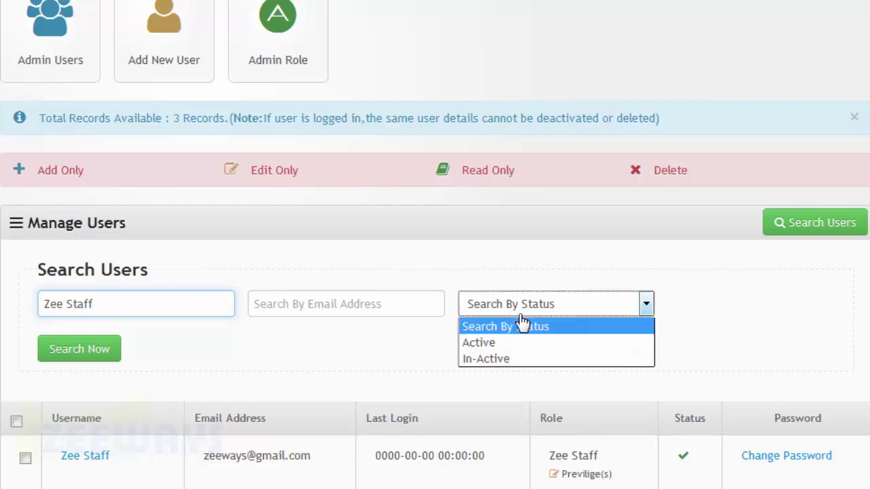
click(521, 343)
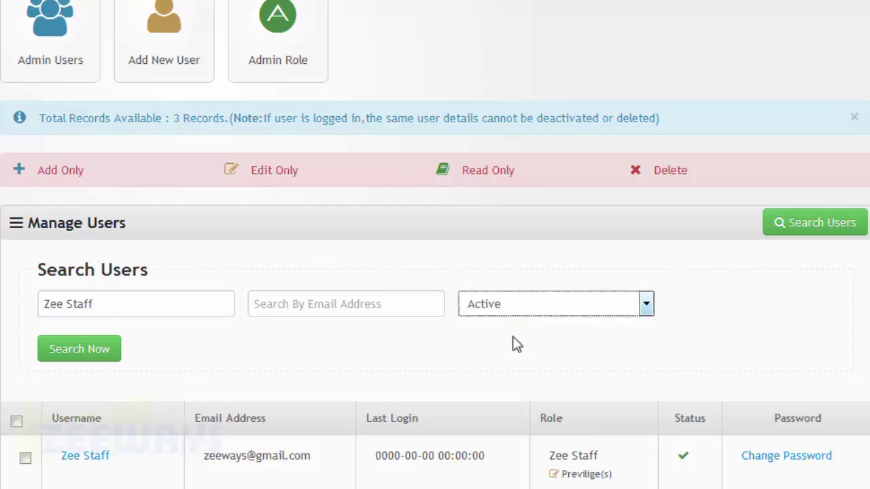
click(414, 312)
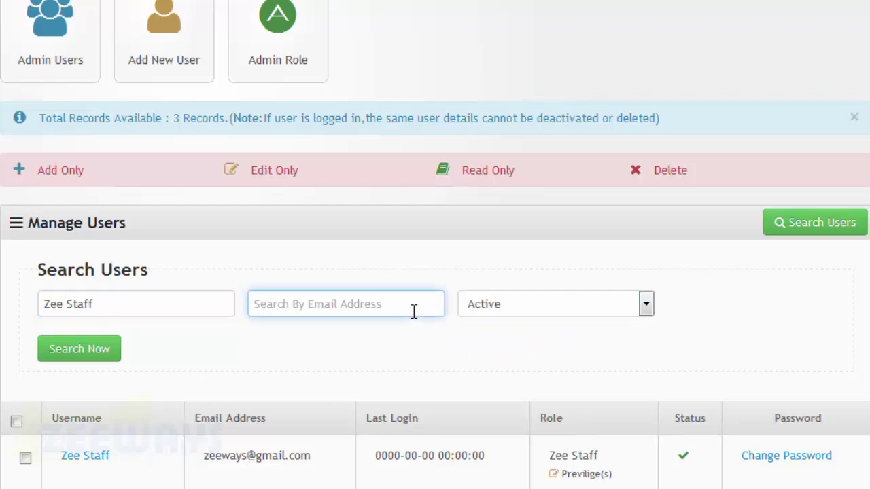
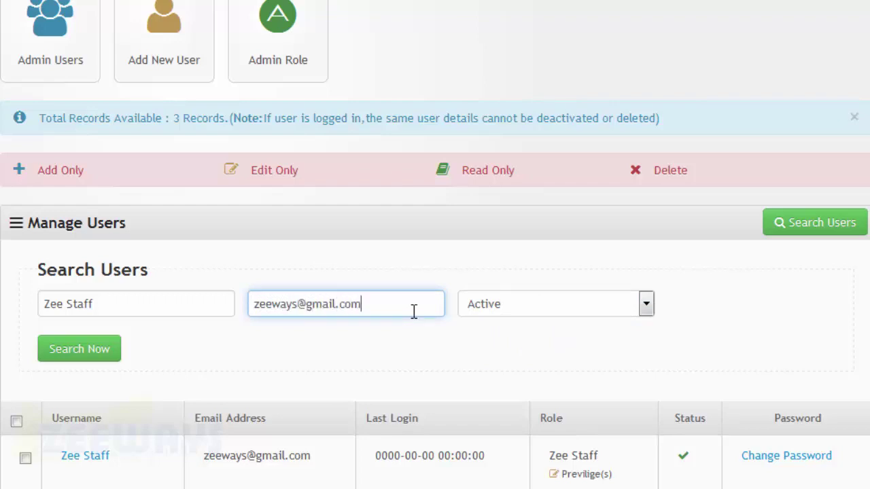
click(78, 359)
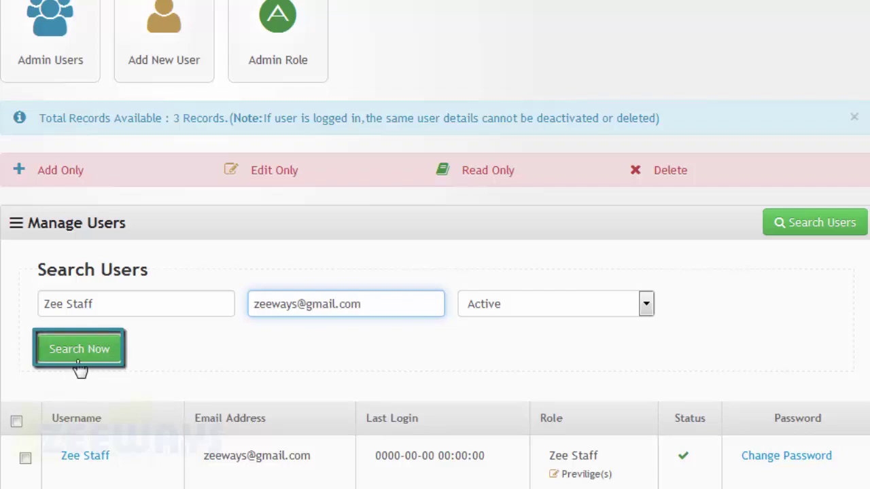